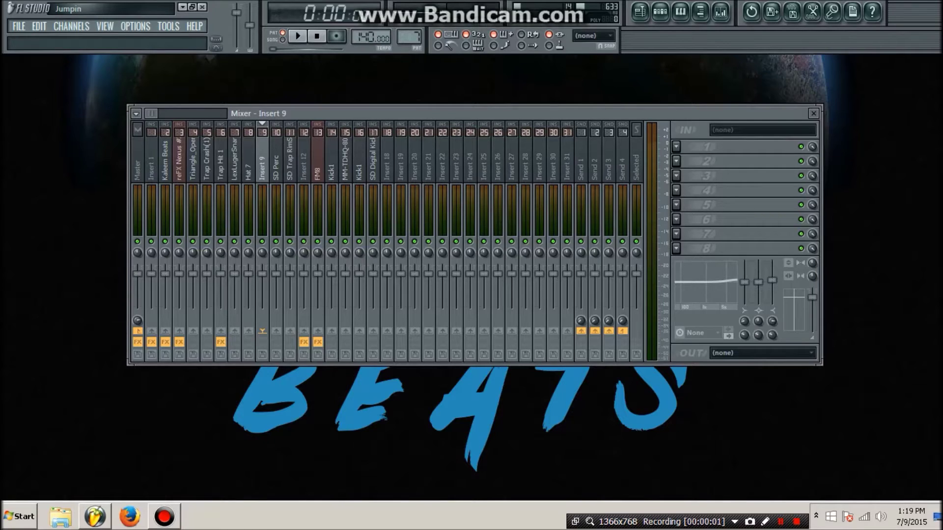
Reopen the mixer and play Pattern 7 to hear it through Insert 9, then stop playback
left_click(814, 113)
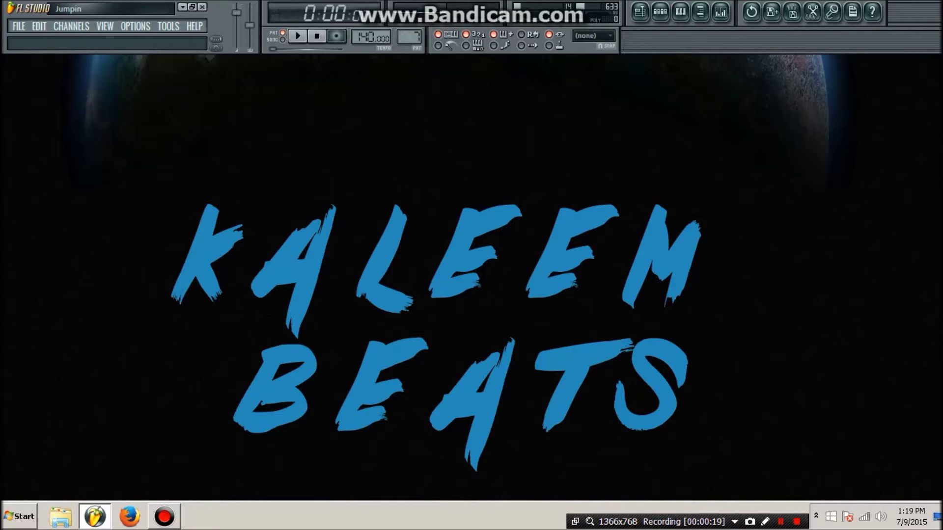
key("F9")
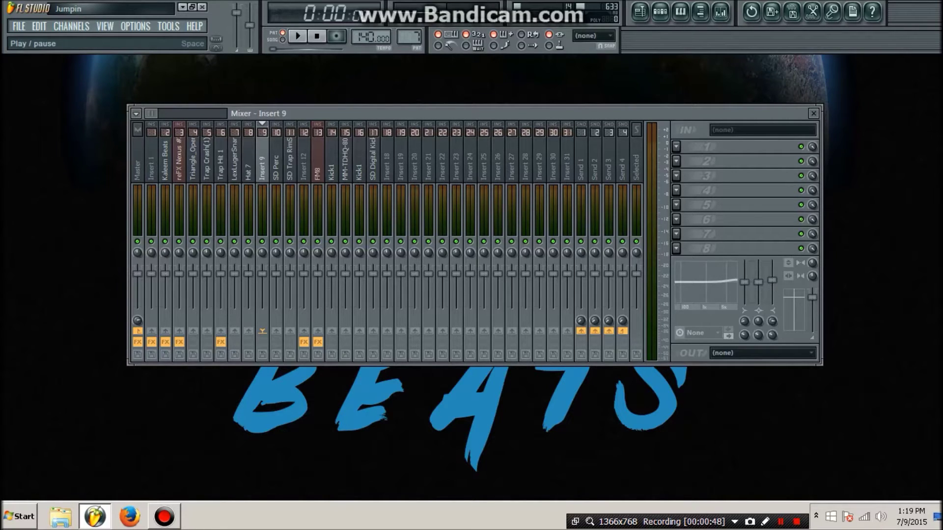
key("space")
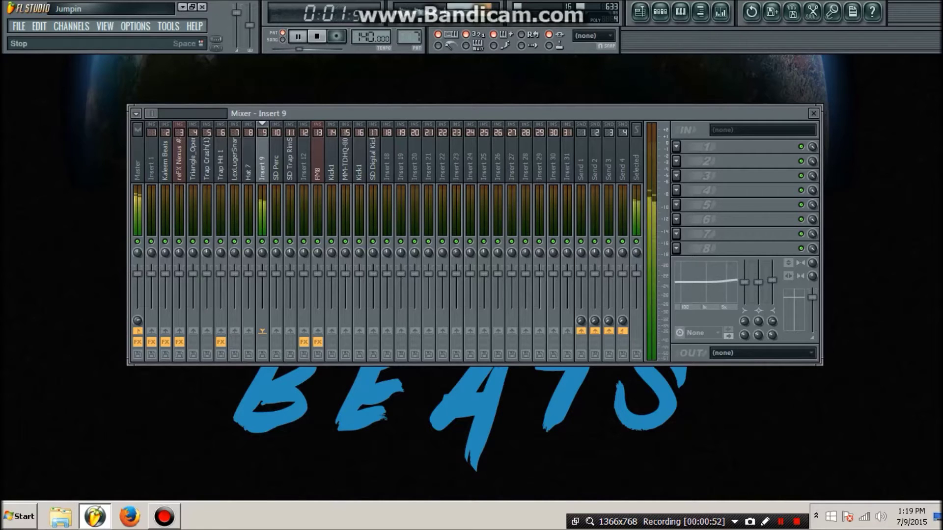
key("space")
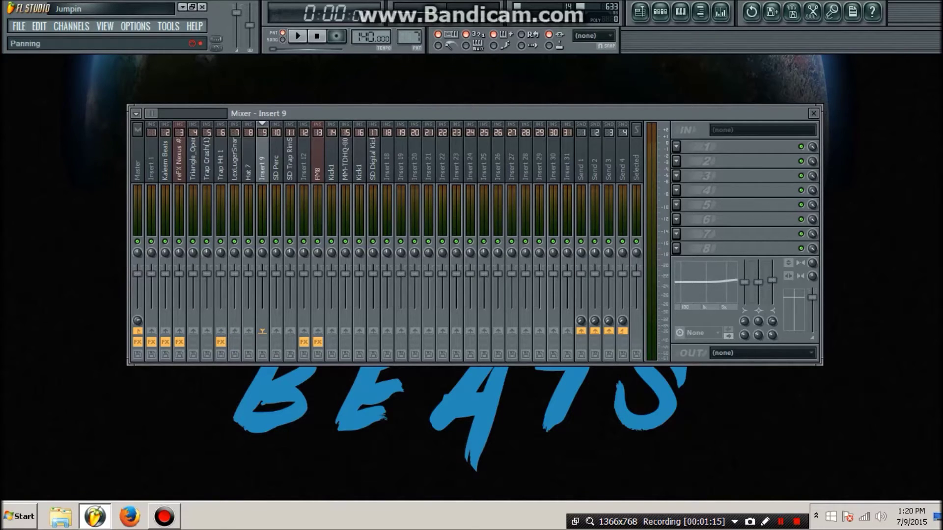
Link Insert 9's panning knob to a MIDI controller and reset its panning
right_click(263, 253)
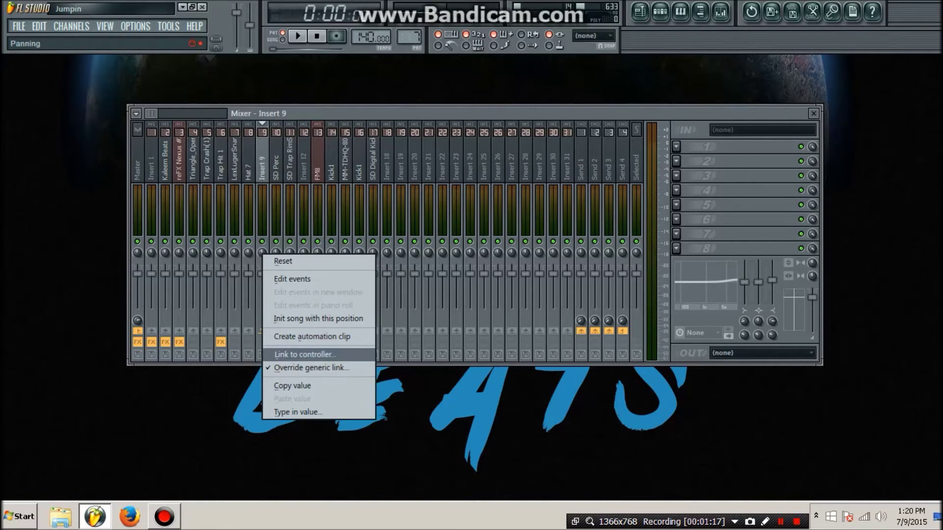
left_click(305, 354)
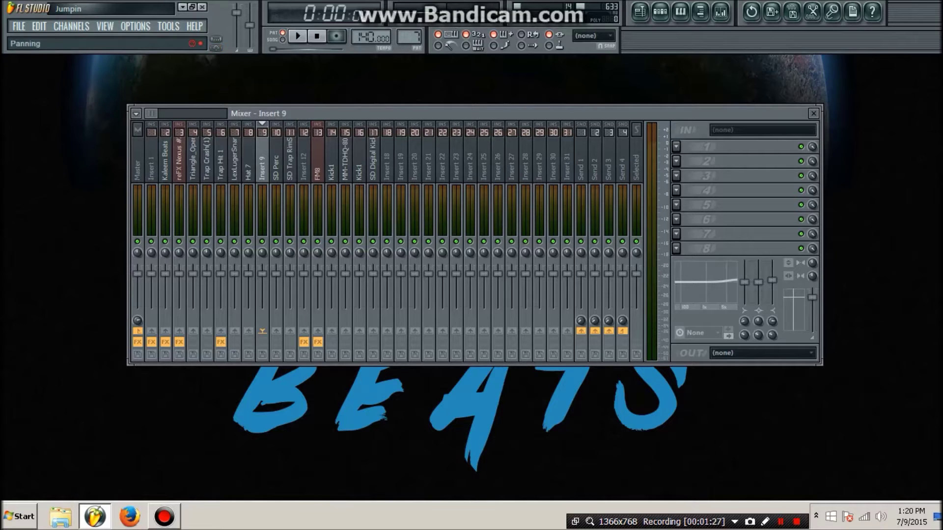
right_click(262, 252)
left_click(284, 258)
Clear the controller link of Insert 9's panning knob in its remote control settings
right_click(262, 252)
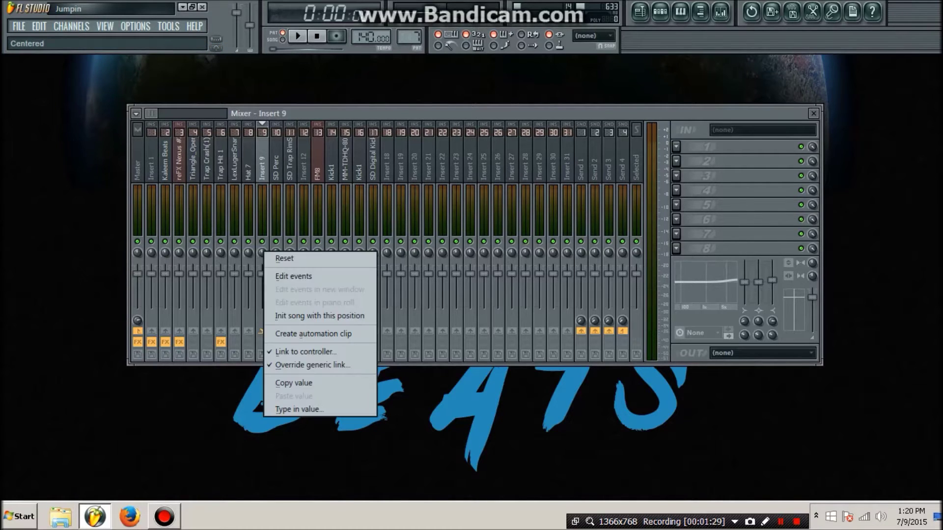
left_click(305, 352)
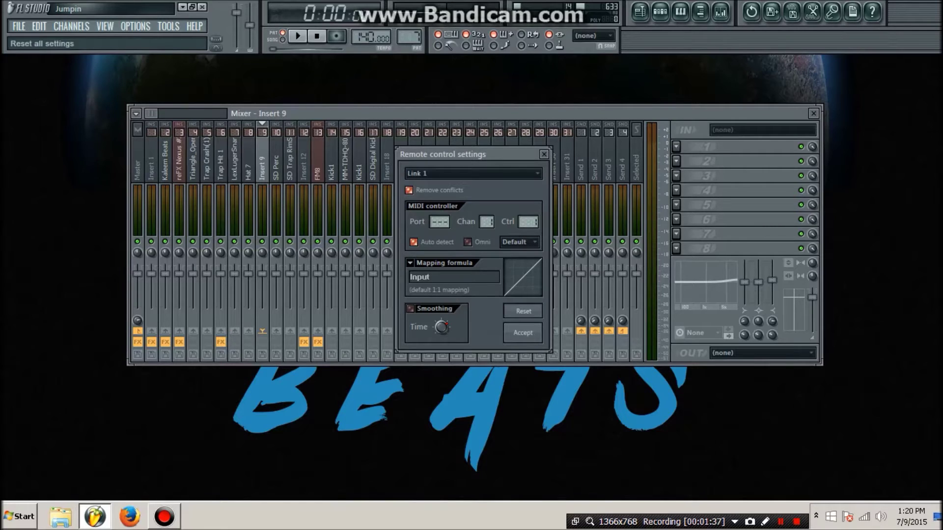
left_click(522, 333)
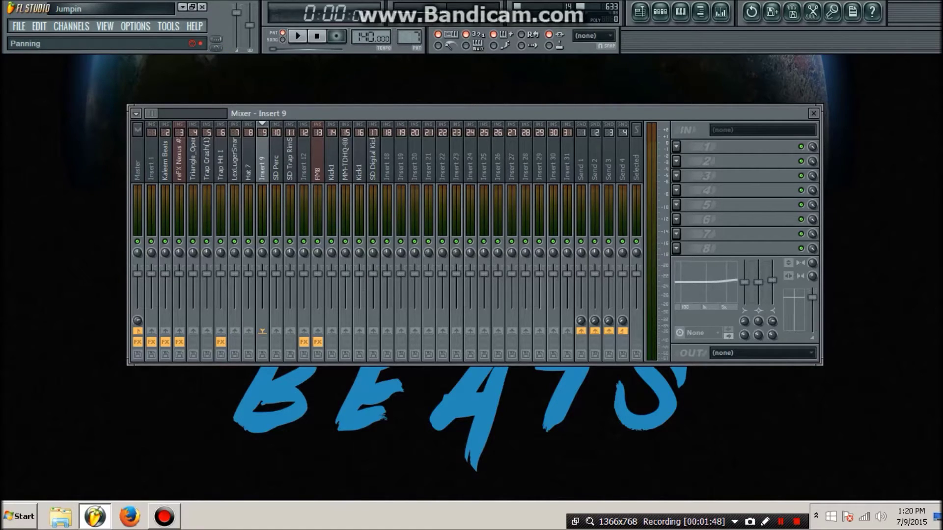
Link Insert 9's panning knob to a MIDI controller and test the control while Pattern 7 plays
right_click(262, 252)
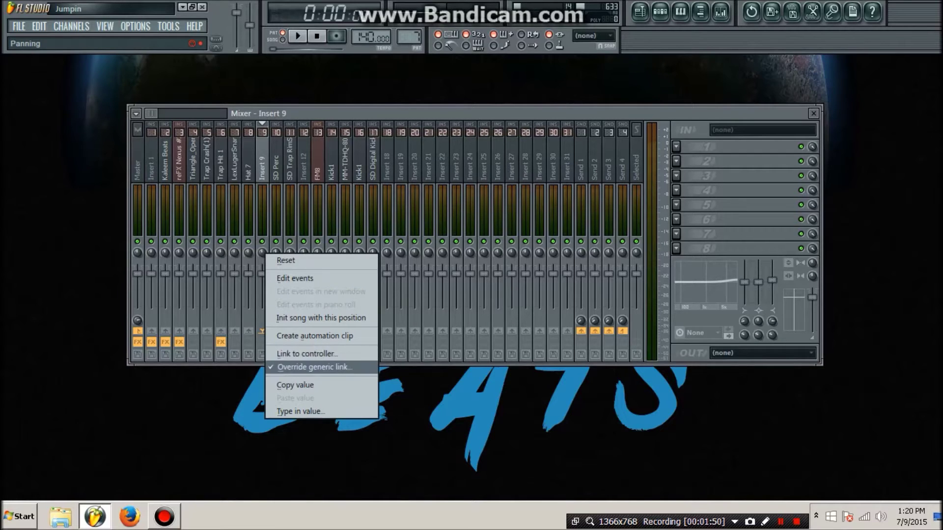
left_click(307, 354)
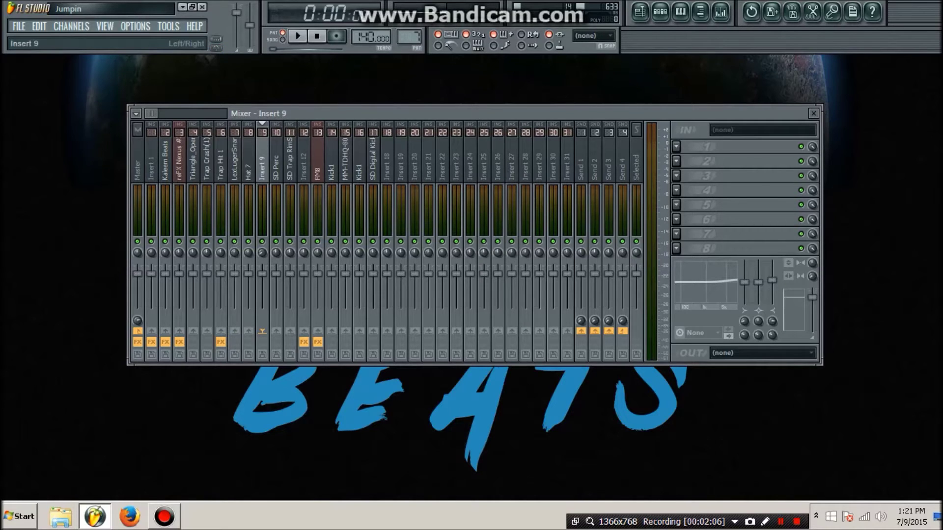
key("space")
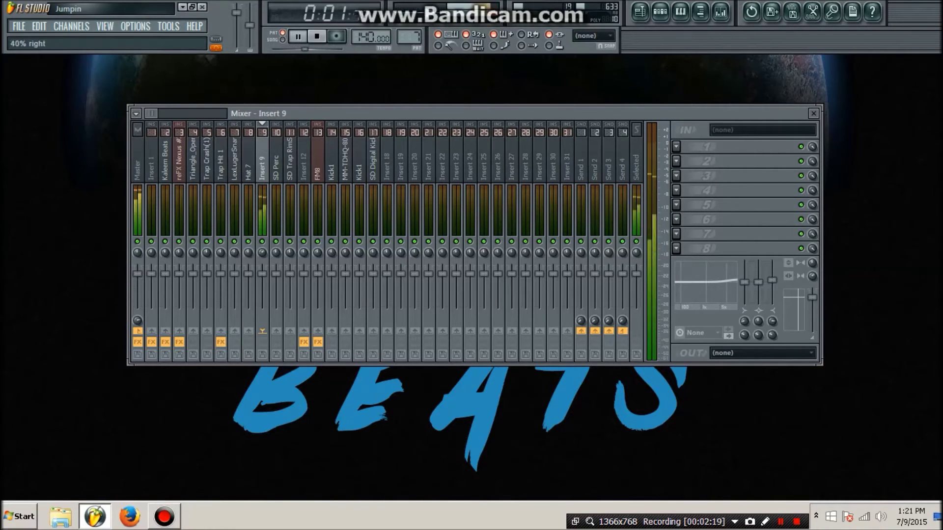
key("space")
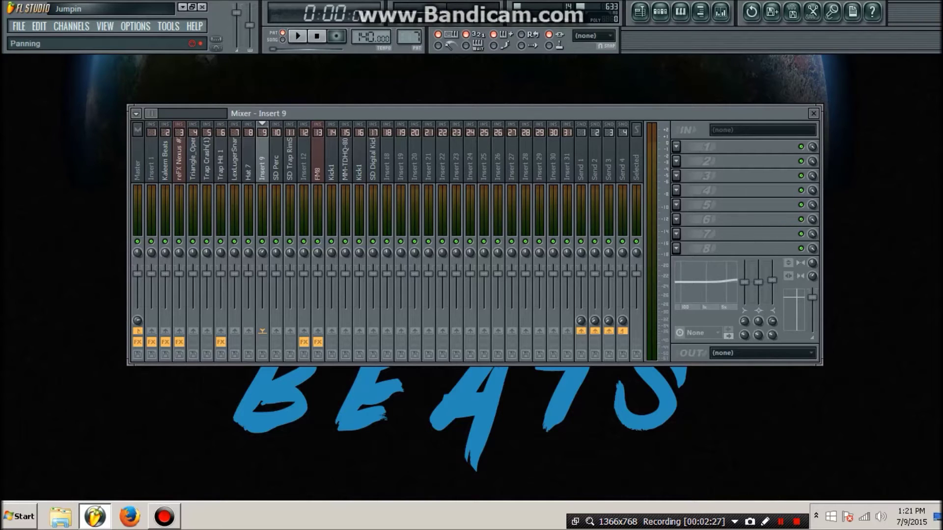
Reset the panning of Insert 9 to its default position
left_click_drag(262, 253, 262, 250)
right_click(262, 252)
left_click(276, 262)
Examine the pattern clips across the playlist tracks and the channels in the step sequencer
right_click(262, 252)
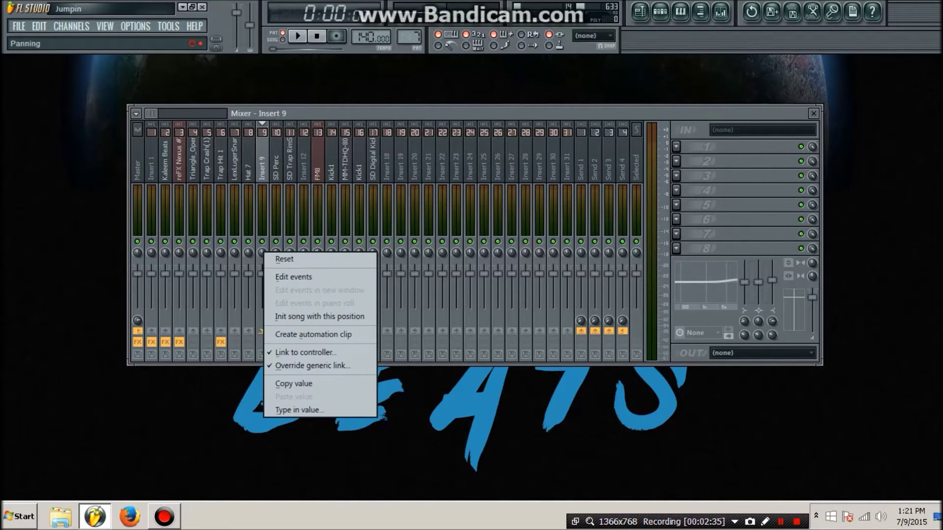
left_click(313, 334)
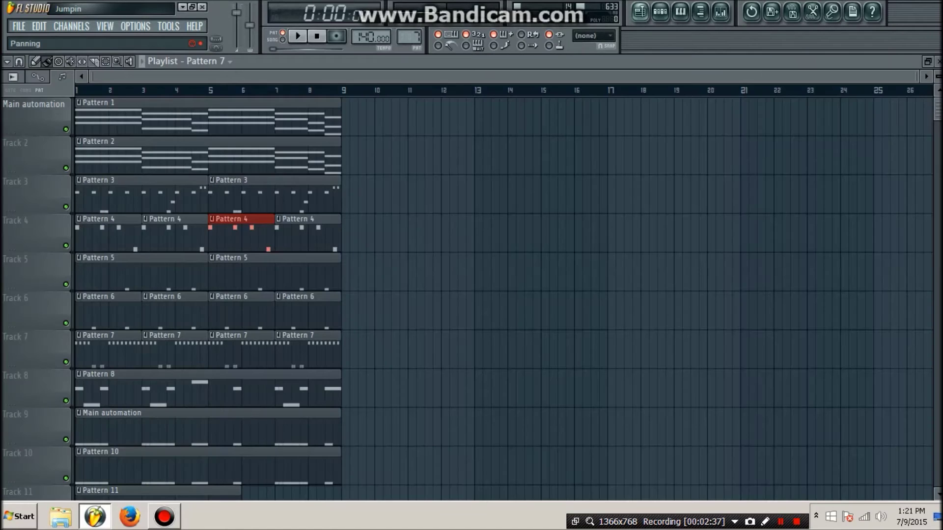
scroll(491, 295, "down", 2)
scroll(491, 295, "down", 5)
scroll(491, 295, "up", 6)
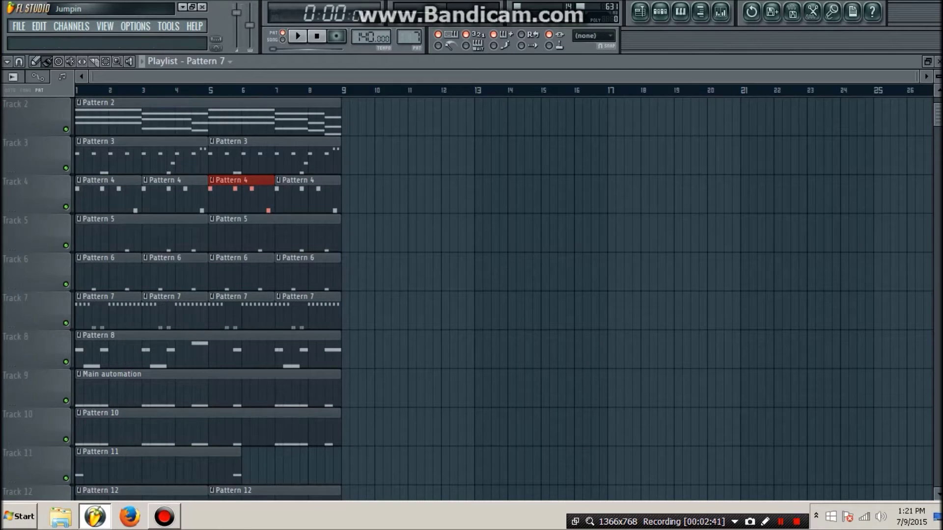
left_click(660, 11)
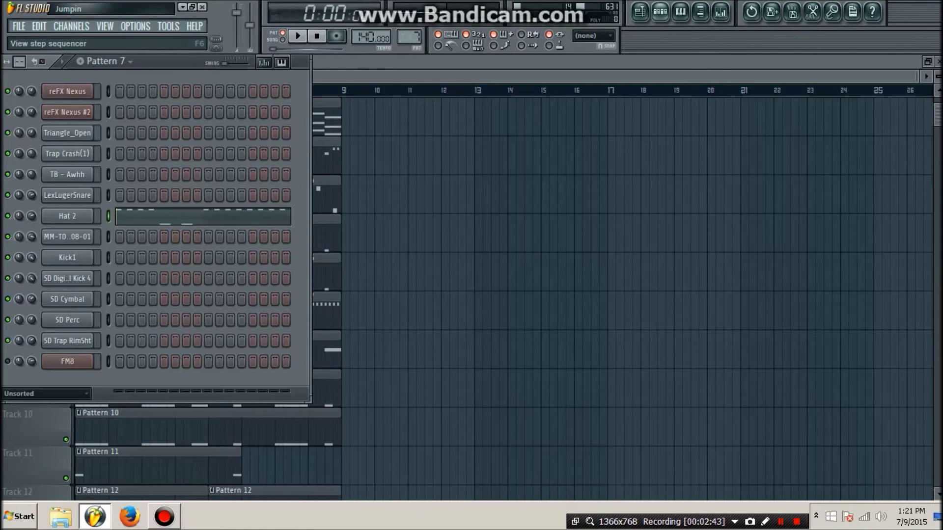
left_click(660, 10)
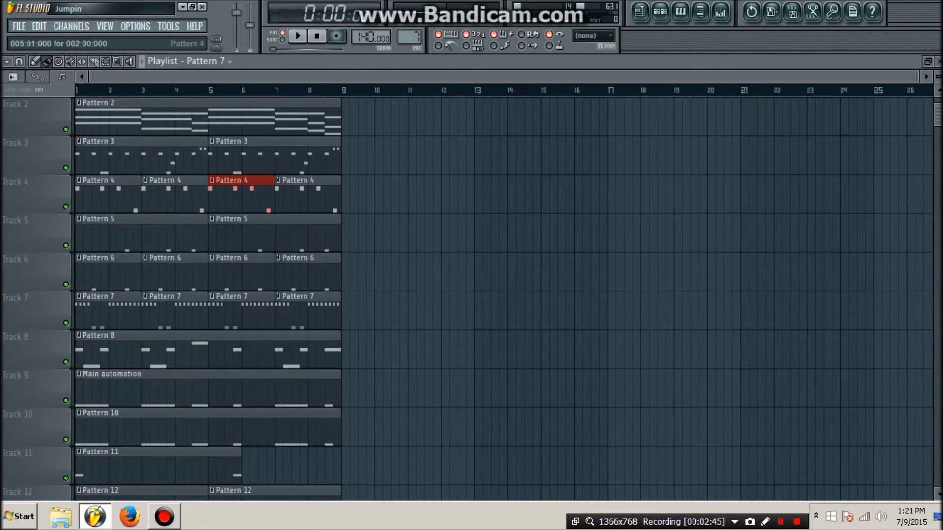
scroll(245, 158, "down", 3)
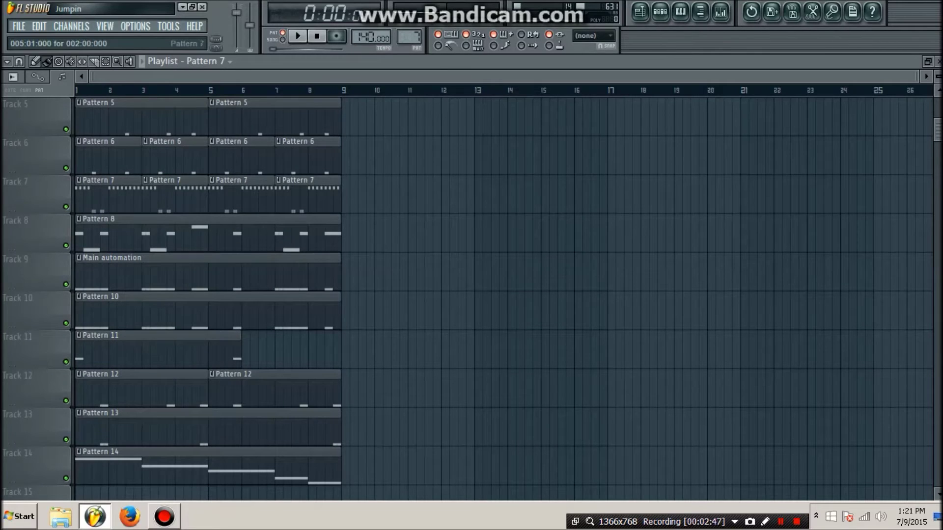
scroll(260, 179, "down", 1)
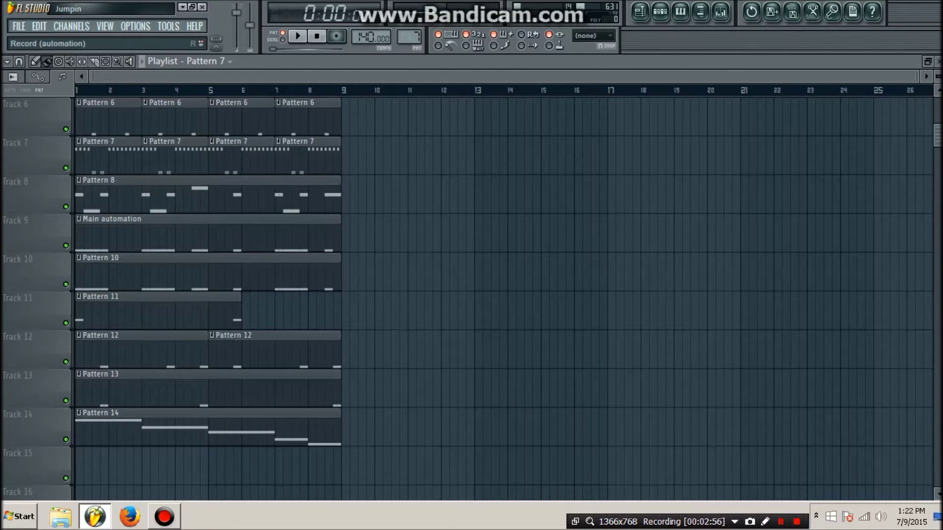
Arm recording with the recording filter set to Automation
right_click(336, 36)
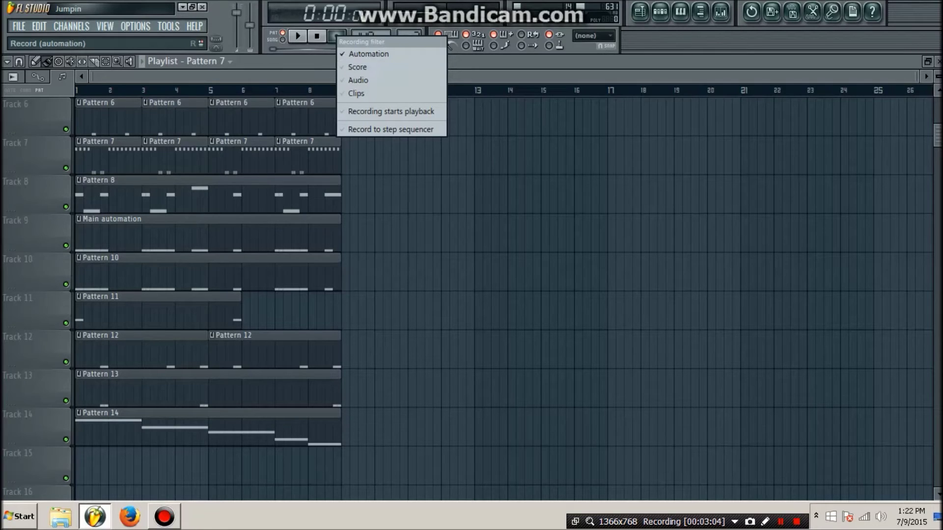
key("Escape")
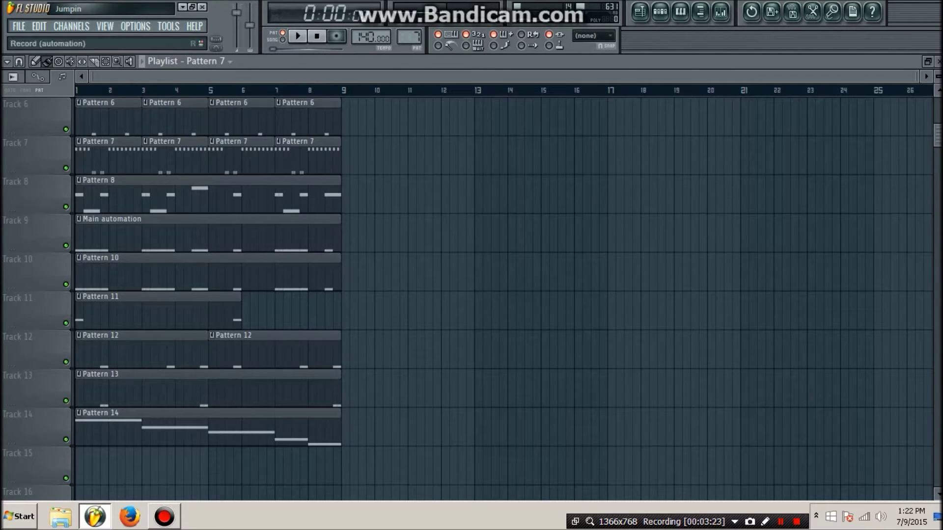
left_click(336, 35)
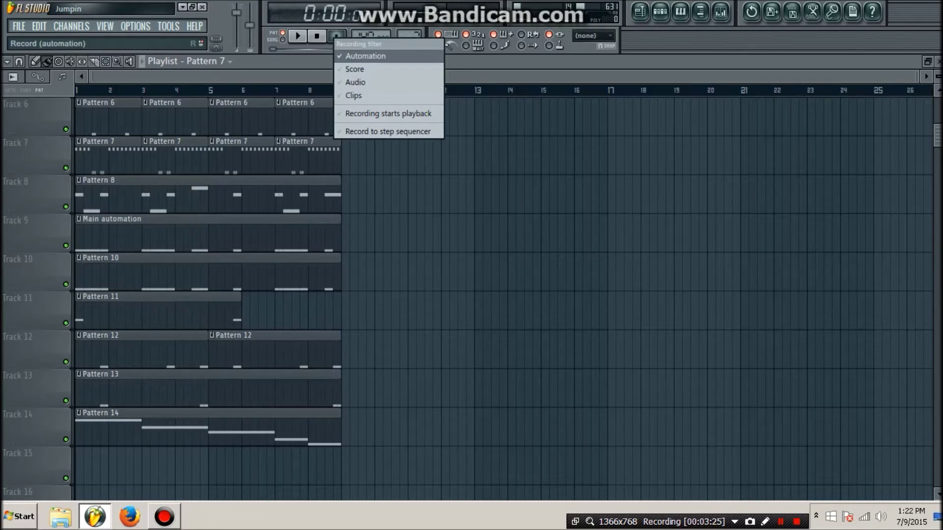
left_click(364, 55)
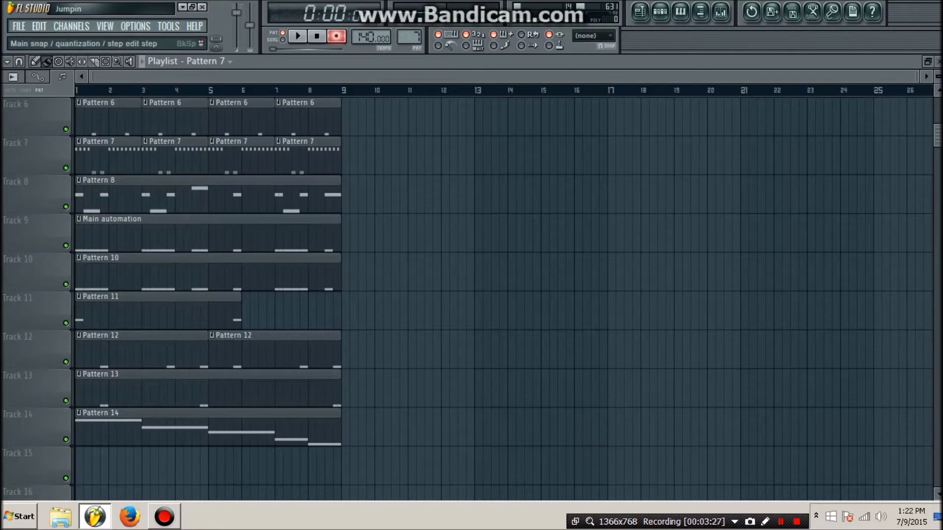
Reset Insert 9's panning in the mixer and return to the playlist with recording armed
left_click(720, 12)
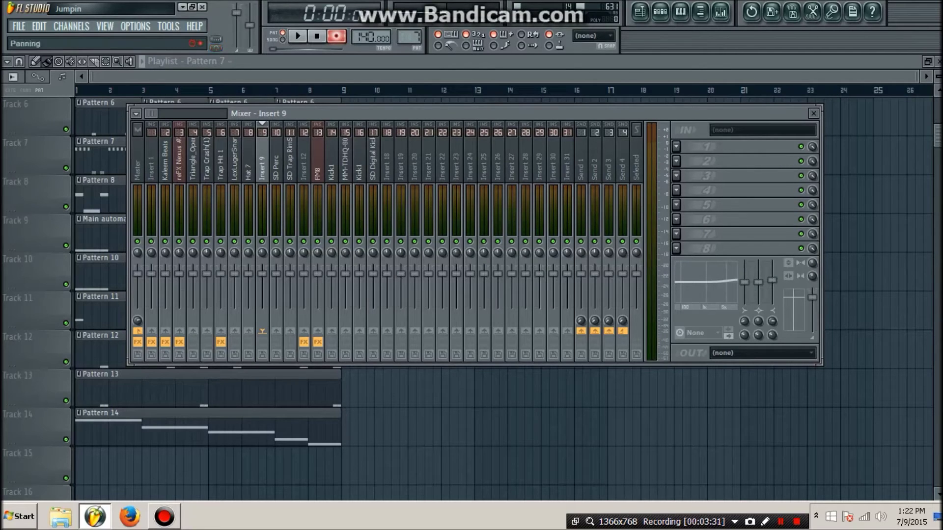
right_click(262, 252)
left_click(278, 261)
key("F9")
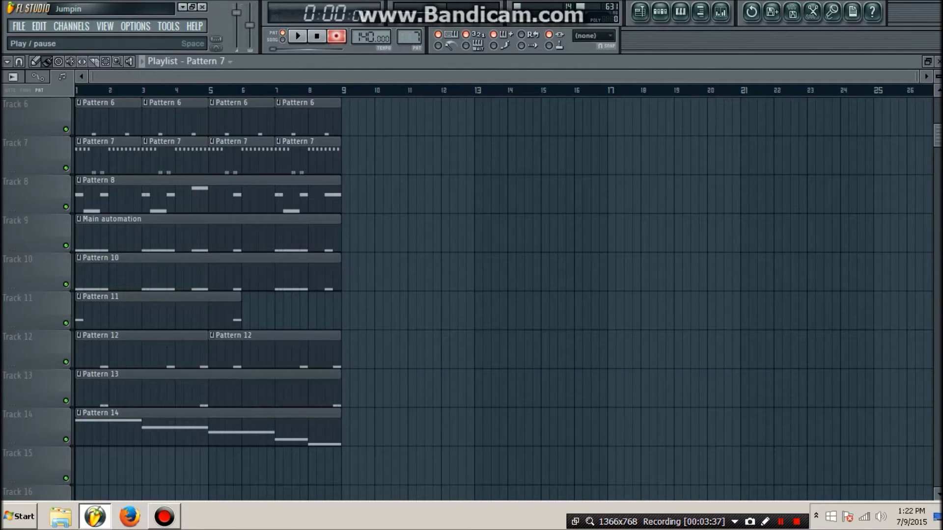
Record Insert 9's panning movements from the linked controller into Pattern 7 during playback, then stop and disarm recording
key("space")
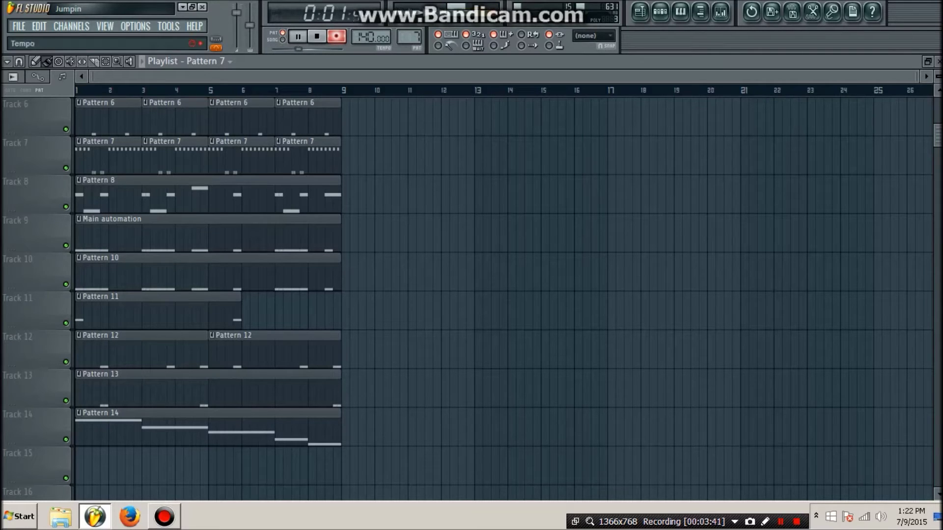
key("F9")
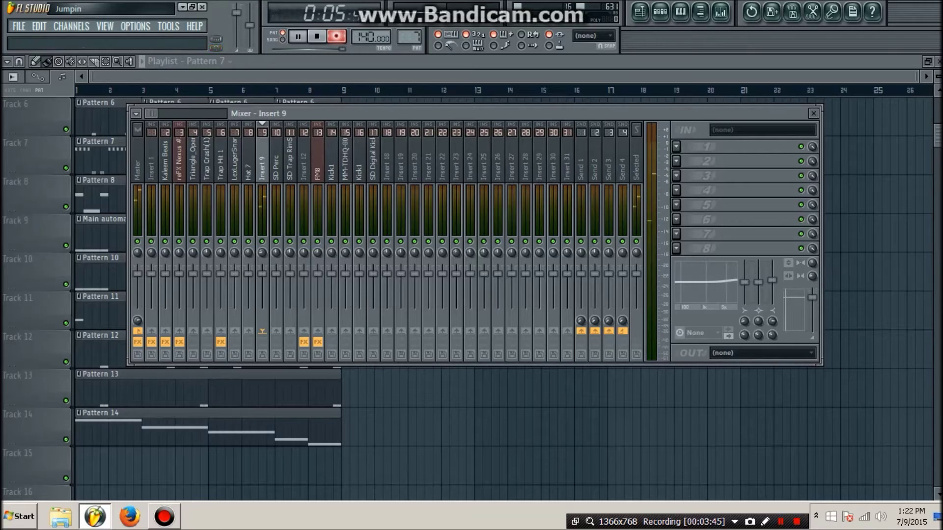
key("space")
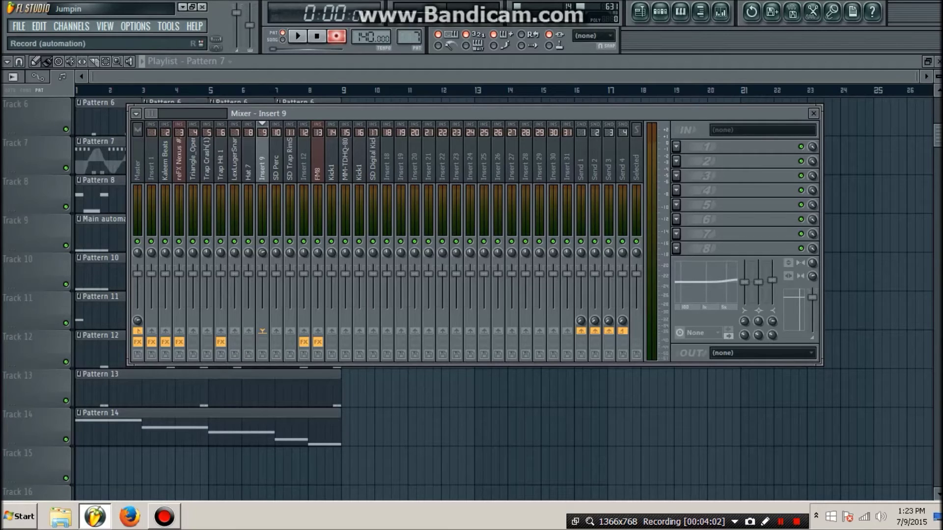
left_click(336, 35)
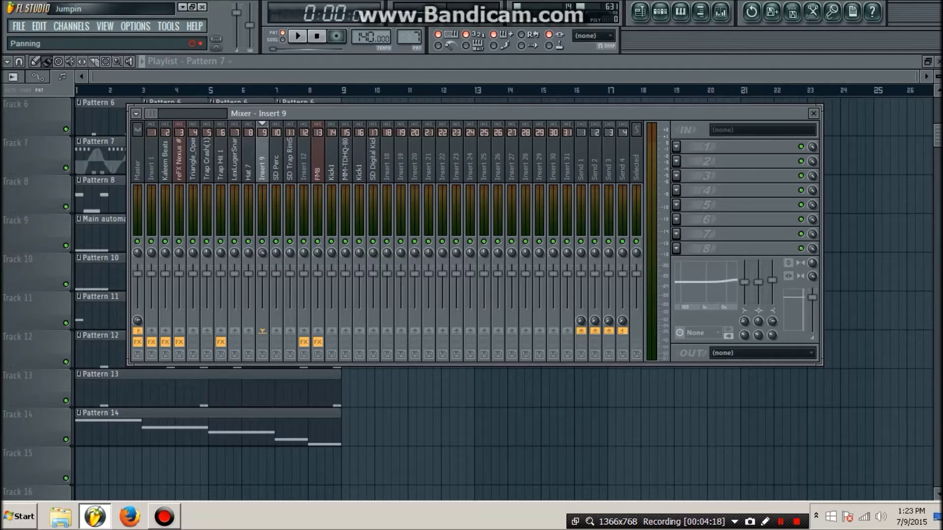
Review the remote control settings of Insert 9's panning knob, close them unchanged and return to the playlist
right_click(264, 253)
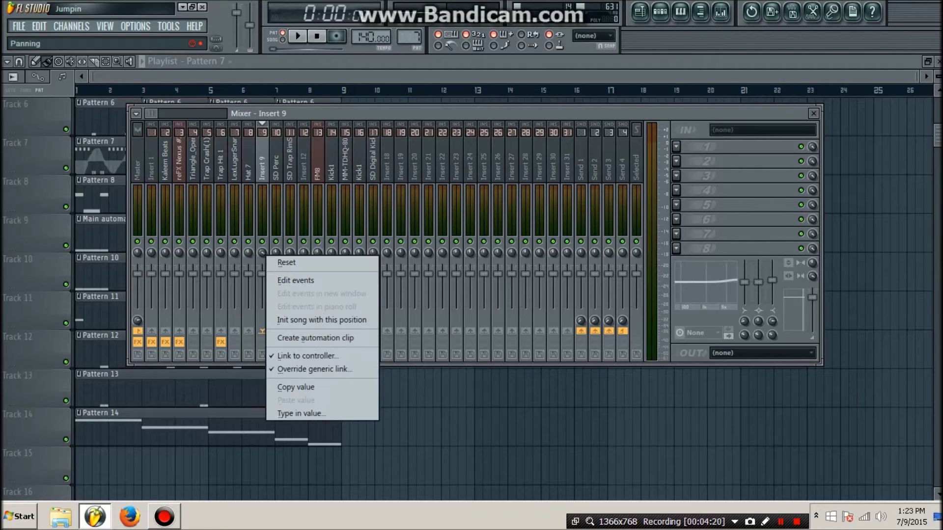
right_click(262, 251)
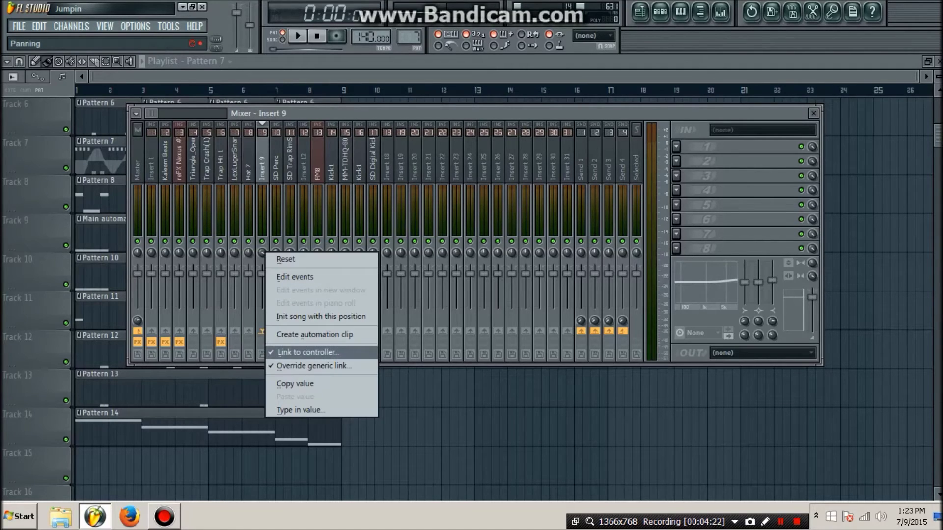
left_click(307, 352)
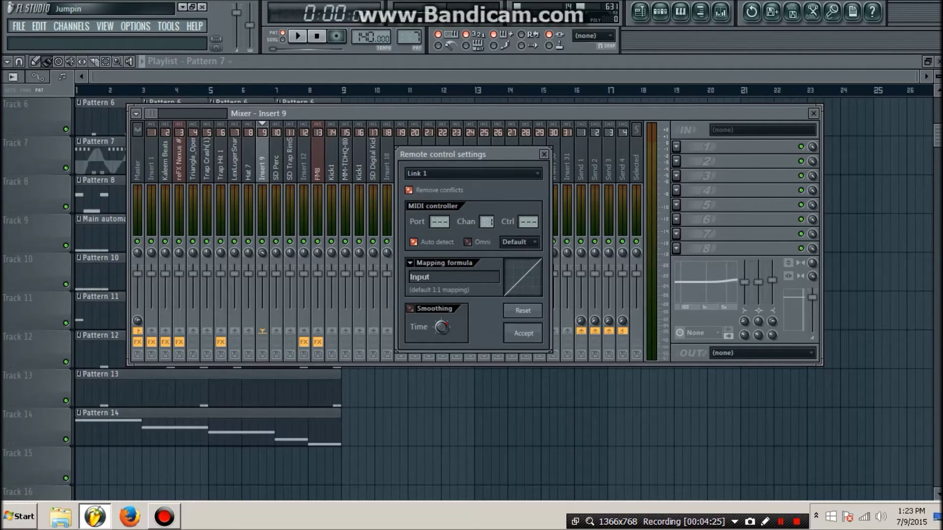
left_click(543, 154)
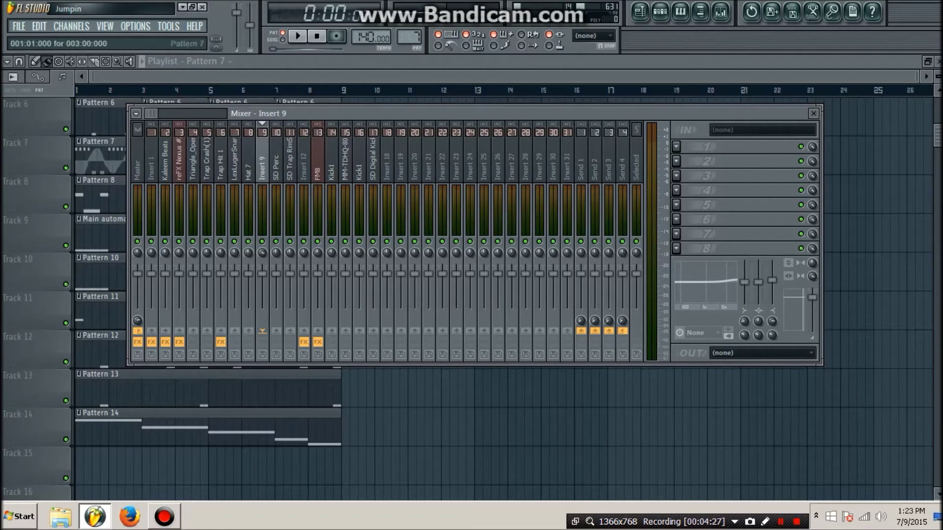
key("F9")
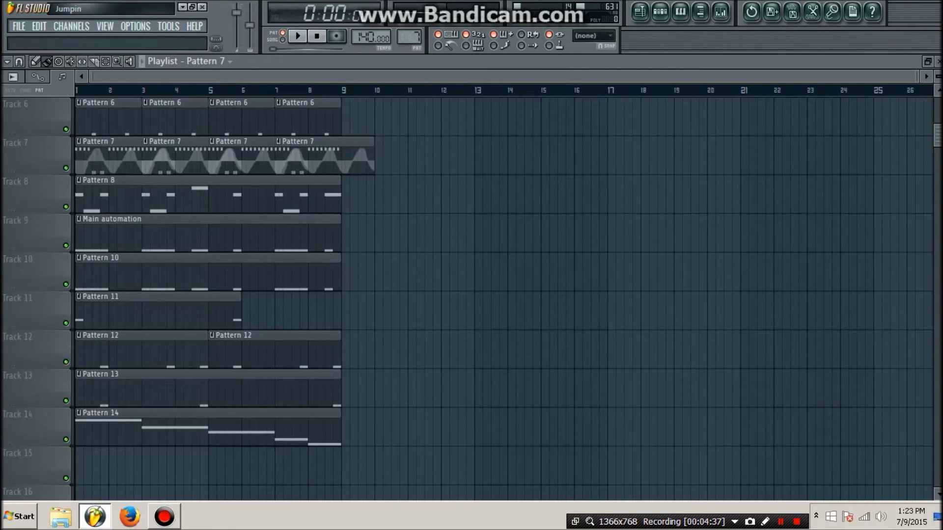
Play back Pattern 7, then undo the recorded panning automation and bring the mixer back up
key("space")
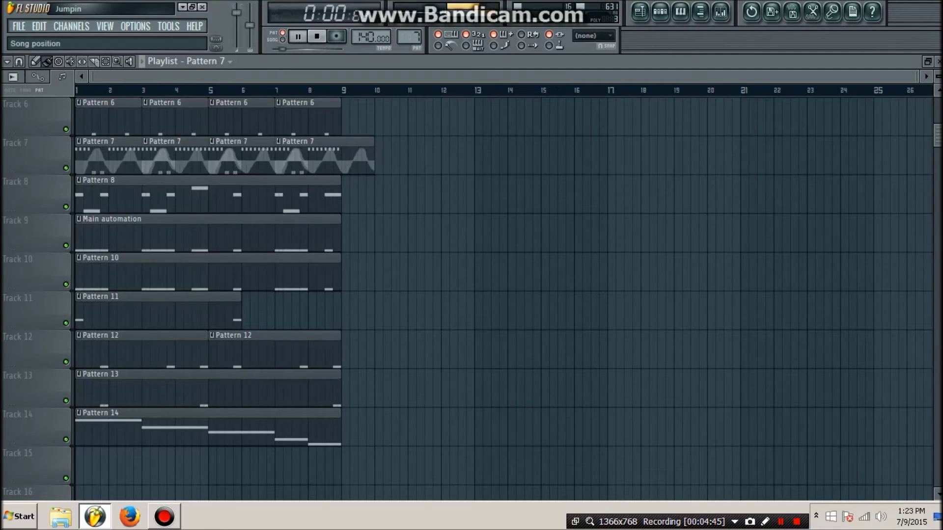
key("space")
key("F9")
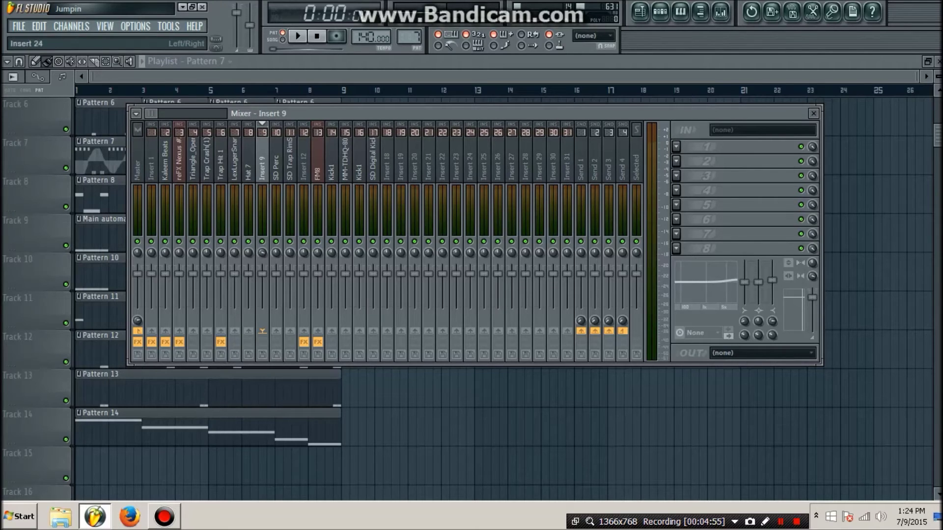
left_click(40, 26)
left_click(74, 39)
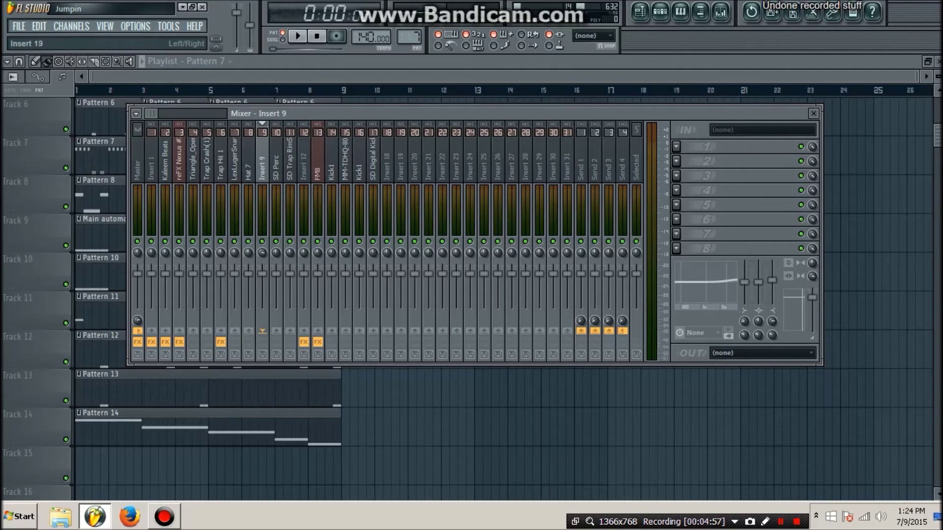
key("F9")
left_click(720, 11)
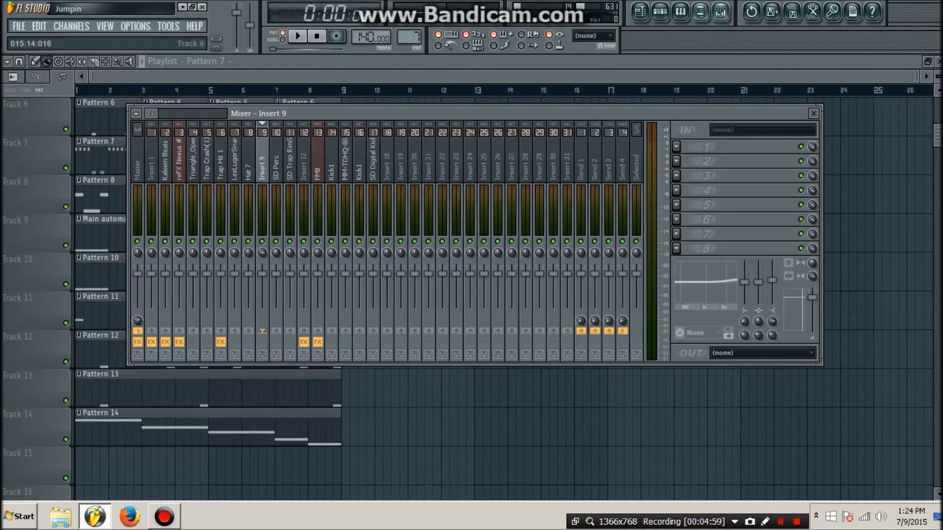
Add Fruity Parametric EQ 2 to the third effect slot of the Master track
left_click(138, 162)
left_click(677, 176)
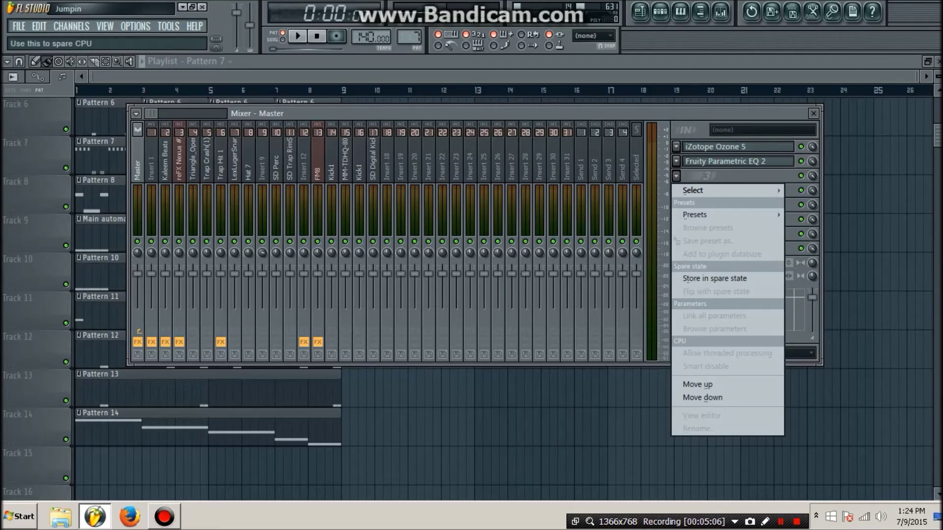
right_click(262, 252)
key("Escape")
left_click(297, 37)
left_click(317, 36)
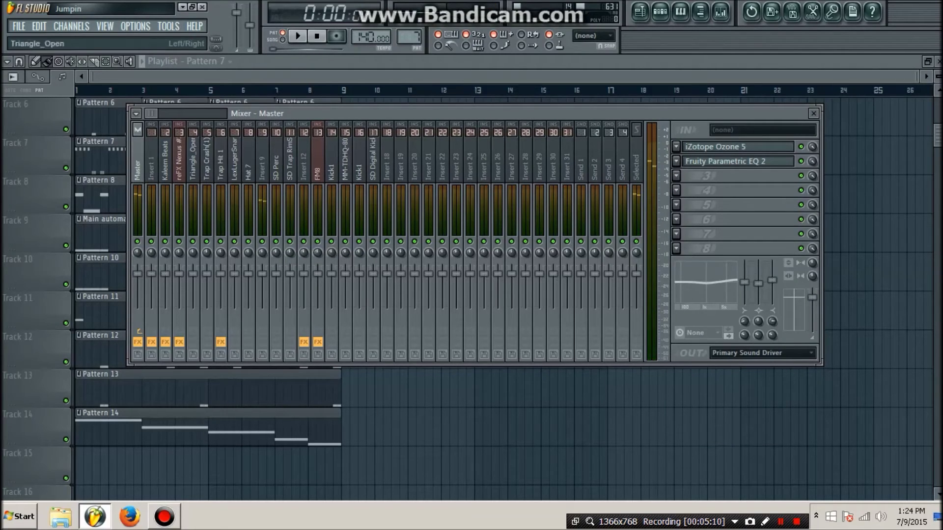
left_click(677, 176)
mouse_move(698, 190)
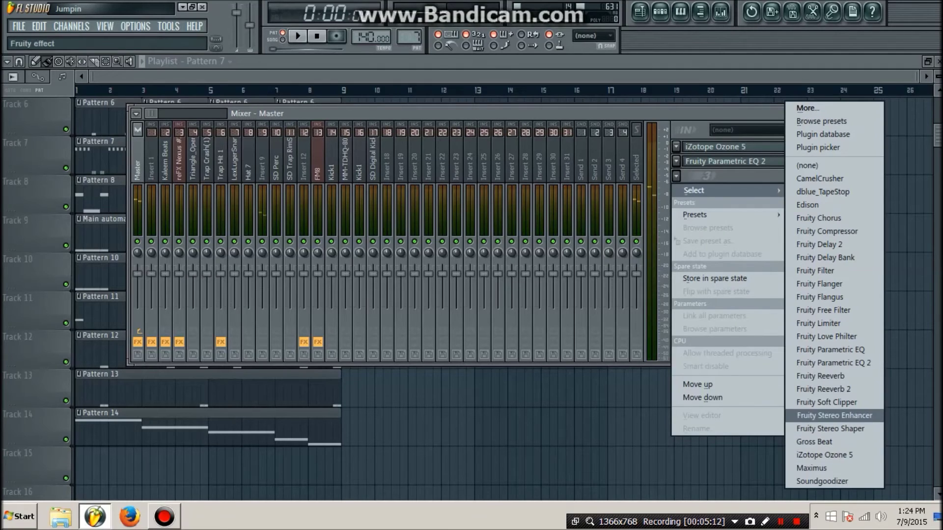
left_click(830, 362)
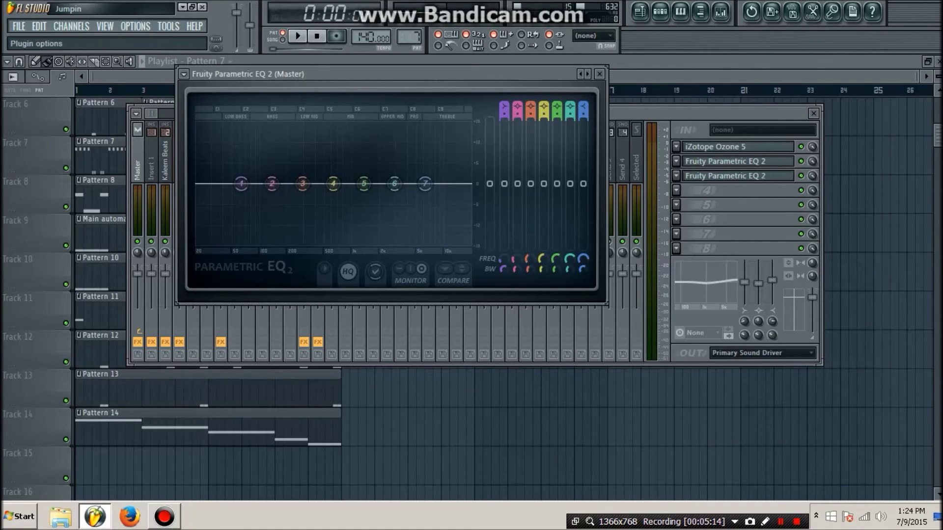
Load the 30Hz + 18kHz cut preset in the new Master EQ and disable its band 1 high-pass filter
left_click(183, 73)
mouse_move(204, 111)
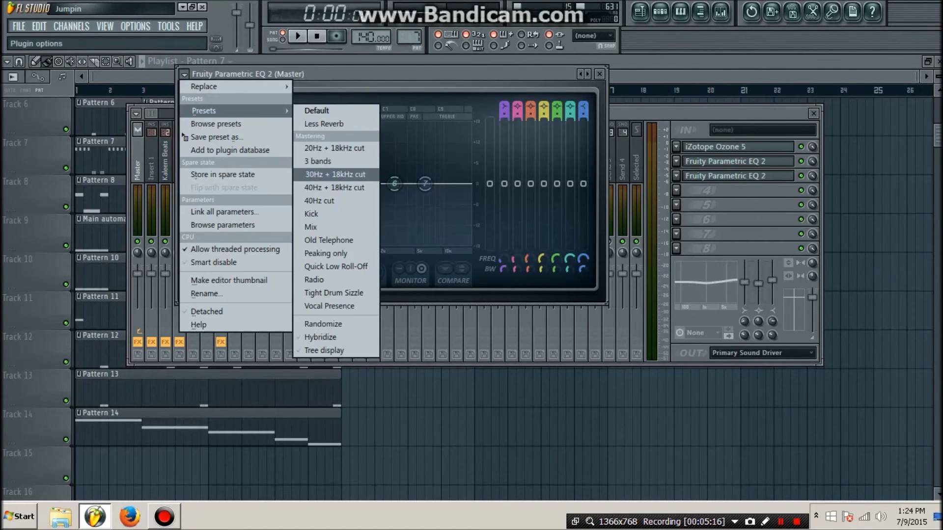
left_click(334, 175)
left_click_drag(199, 184, 288, 184)
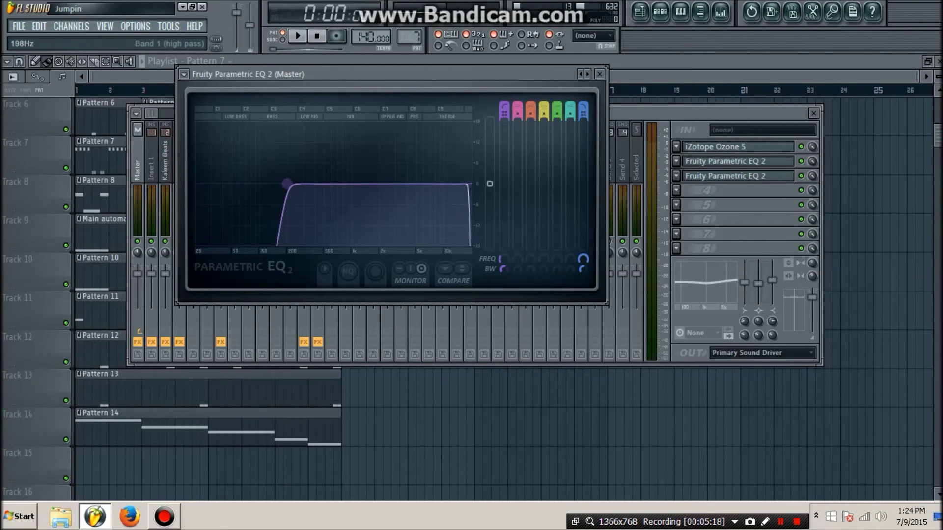
right_click(287, 184)
mouse_move(308, 220)
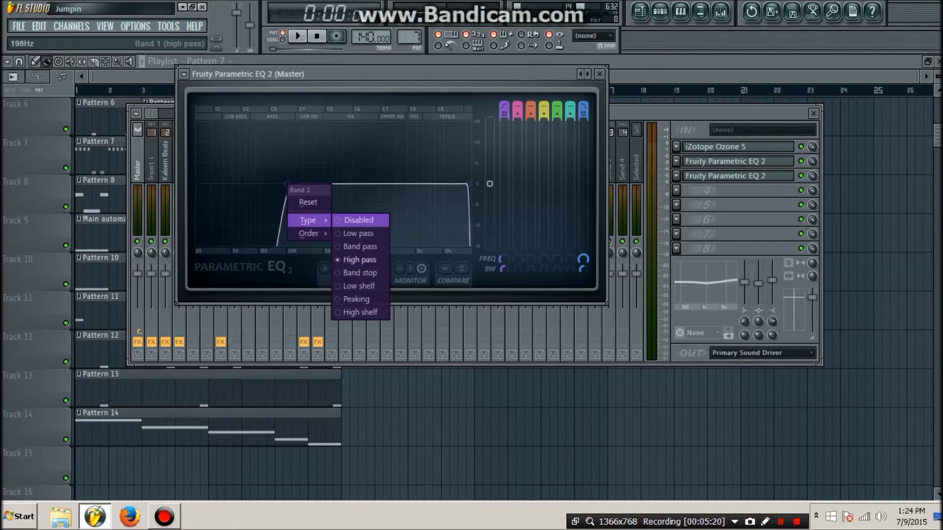
left_click(359, 220)
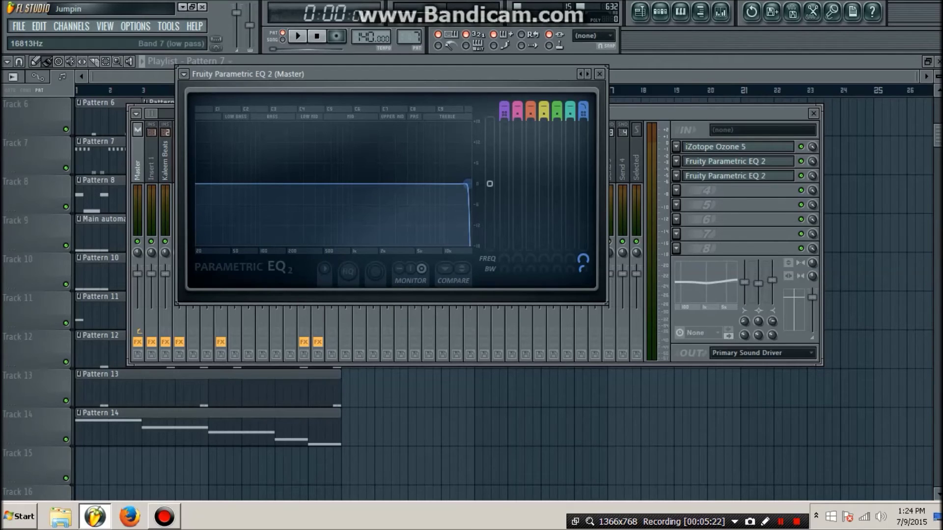
Sweep band 7's low-pass cutoff down and back up, link its frequency knob to the MIDI controller, and close the EQ
left_click_drag(467, 184, 360, 184)
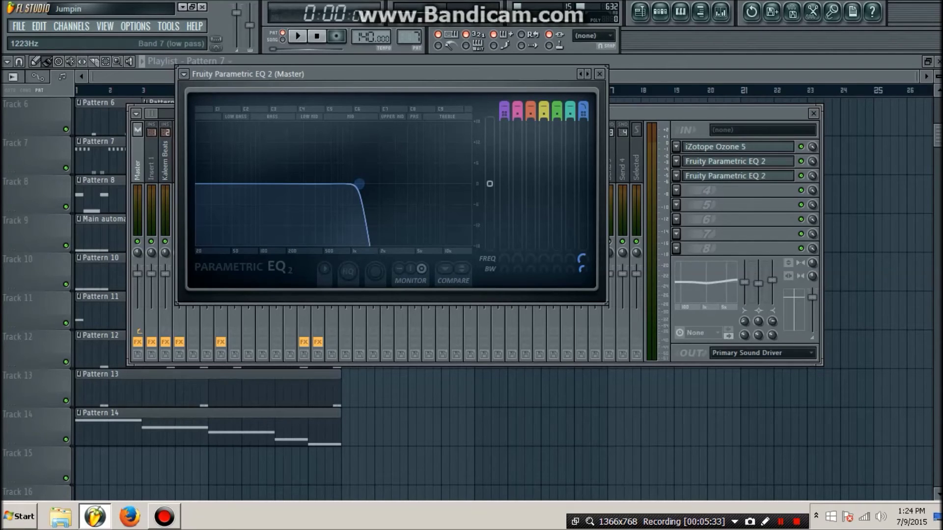
left_click_drag(360, 184, 471, 183)
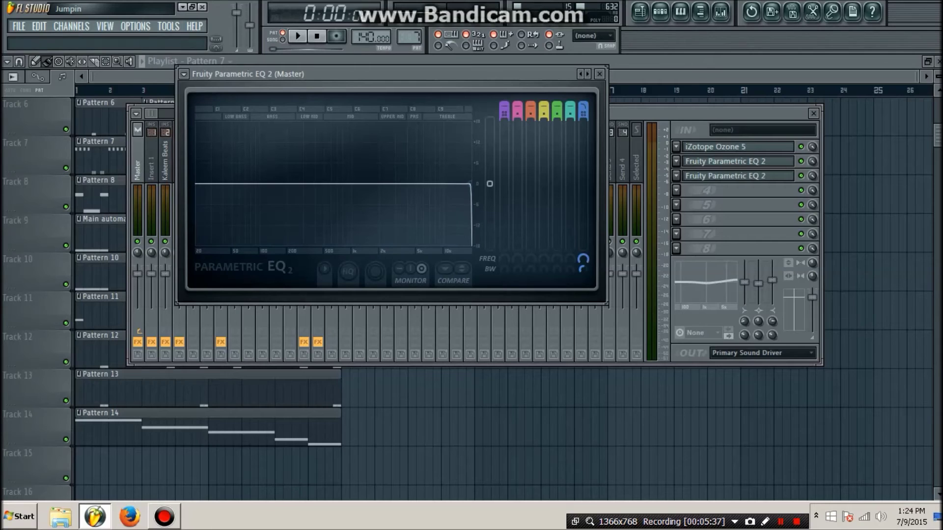
right_click(584, 259)
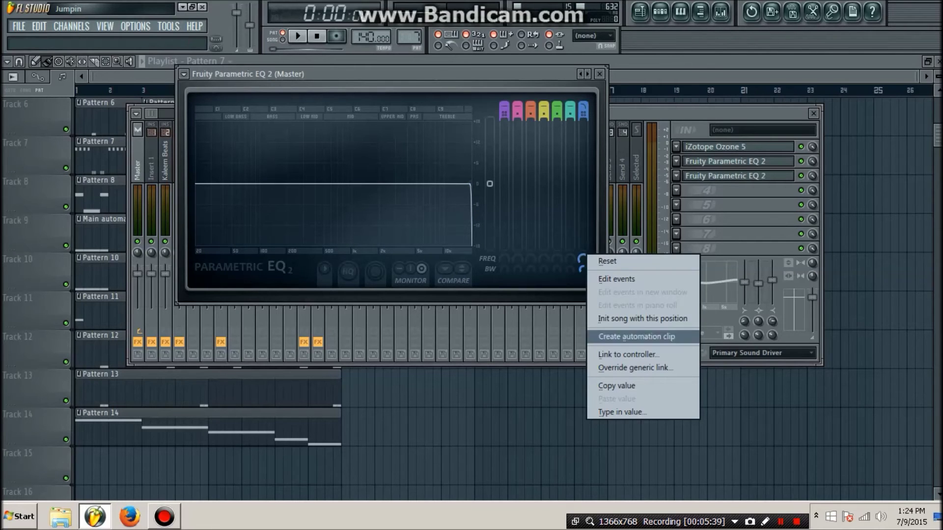
left_click(628, 354)
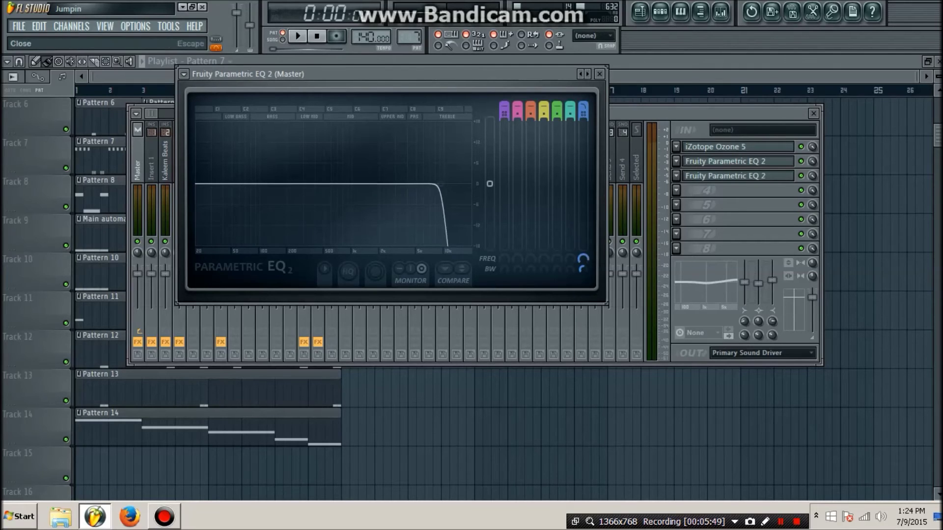
left_click(599, 75)
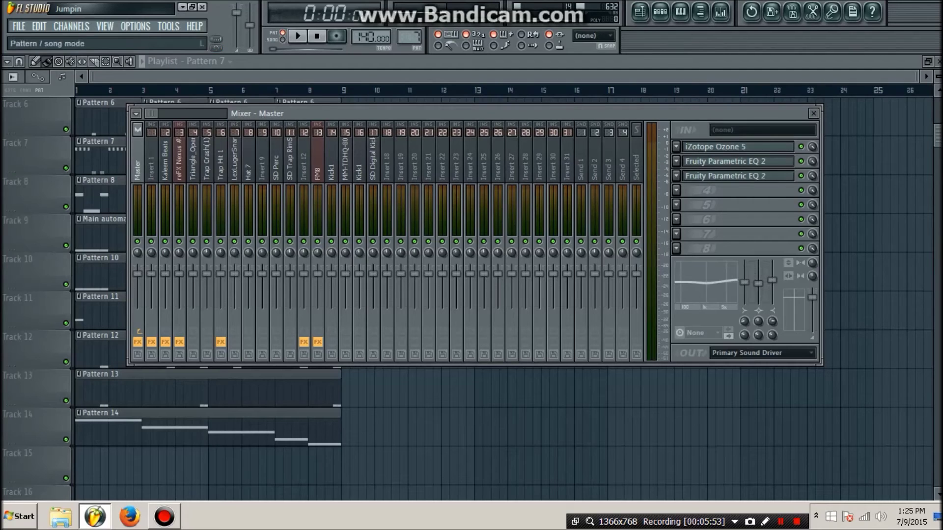
Switch to song mode, sweep the Master EQ's band 7 cutoff with the linked controller during playback, then stop with the cutoff fully open
left_click(725, 175)
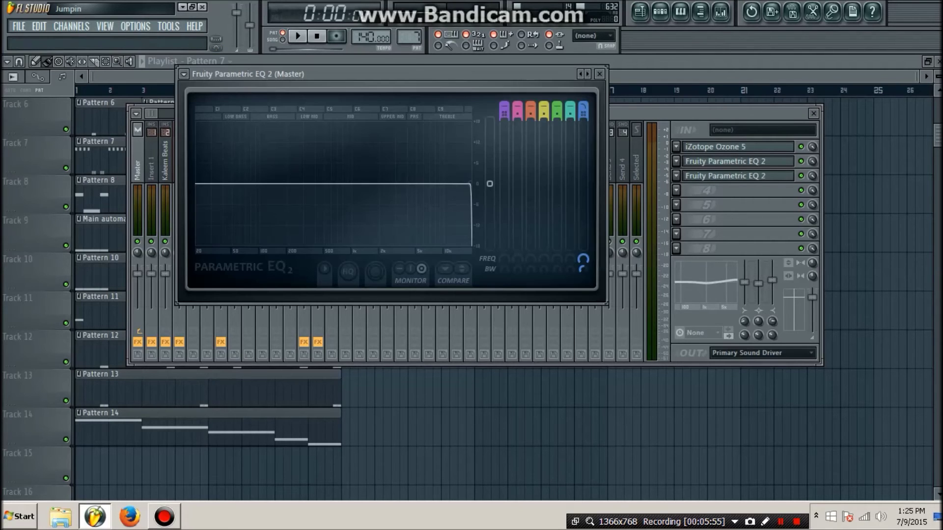
left_click(298, 36)
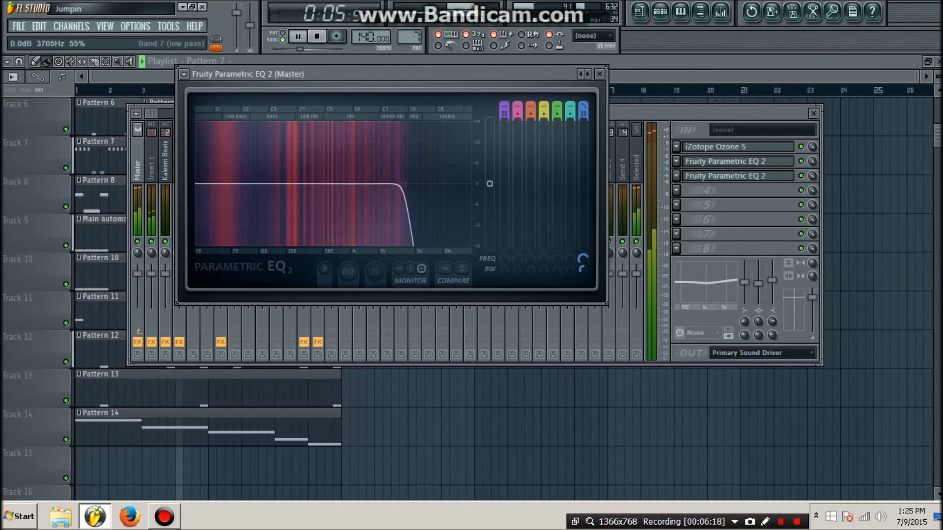
key("space")
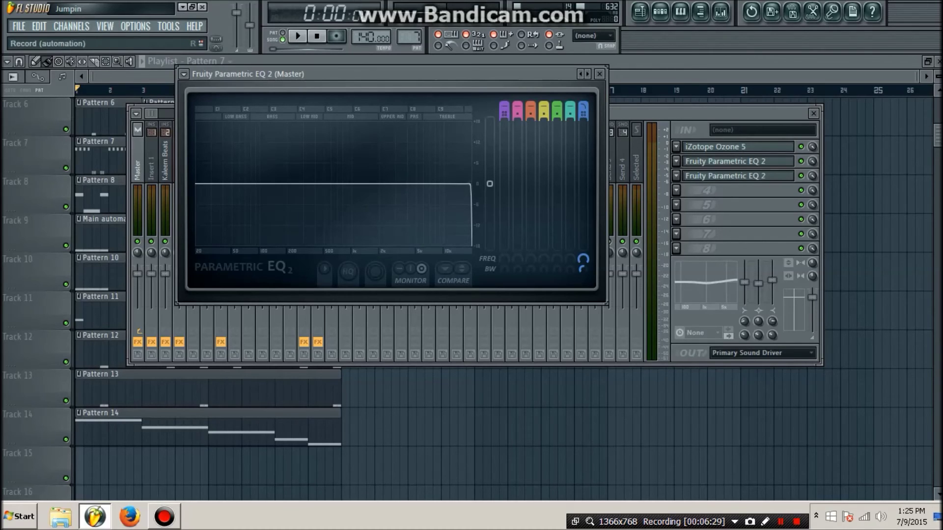
mouse_move(583, 259)
left_mouse_down()
mouse_move(583, 329)
mouse_move(583, 259)
left_mouse_up()
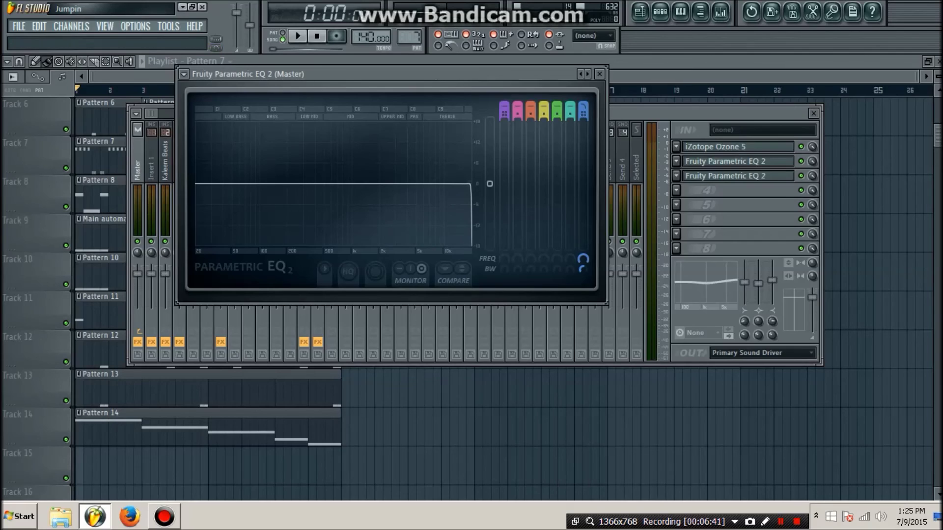
Select the empty Pattern 15 and place its clip at bar 1 of Track 15 in the playlist
key("F5")
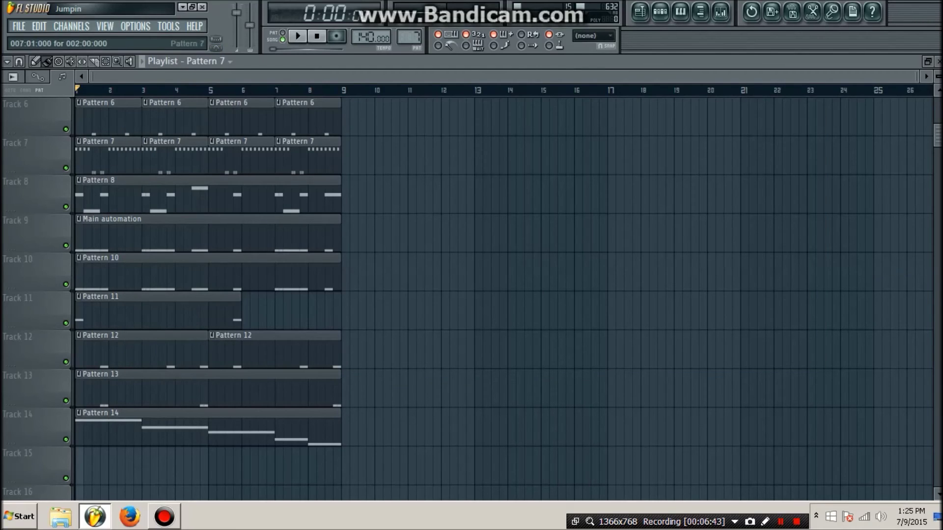
left_click(409, 36)
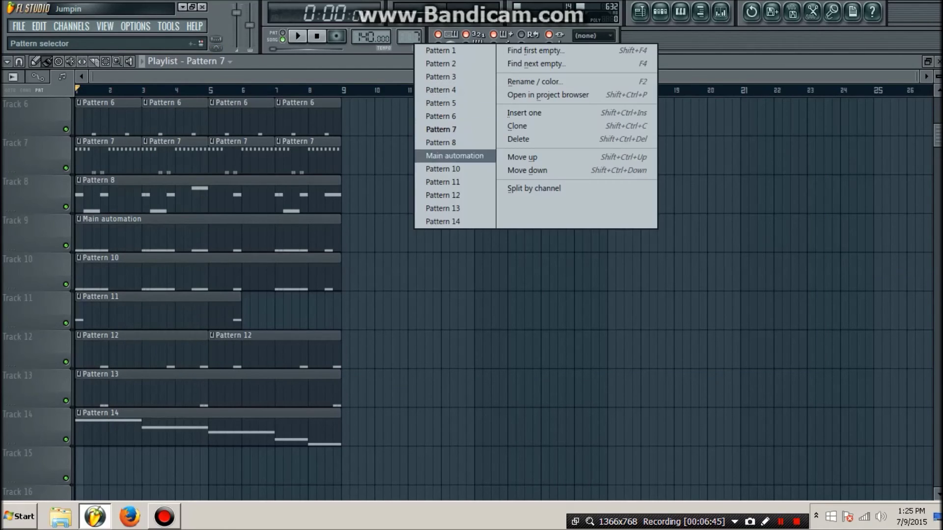
left_click(432, 219)
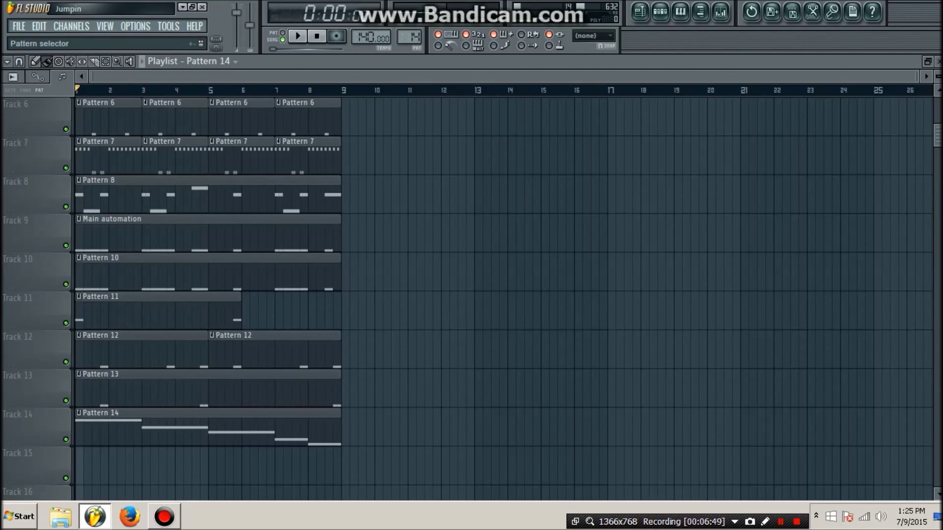
left_click(408, 37)
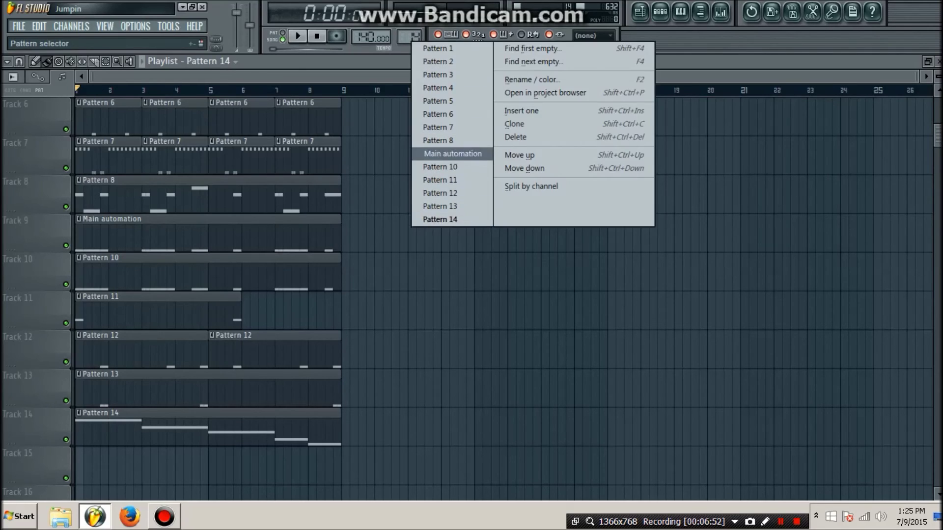
key("Escape")
scroll(409, 36, "up", 1)
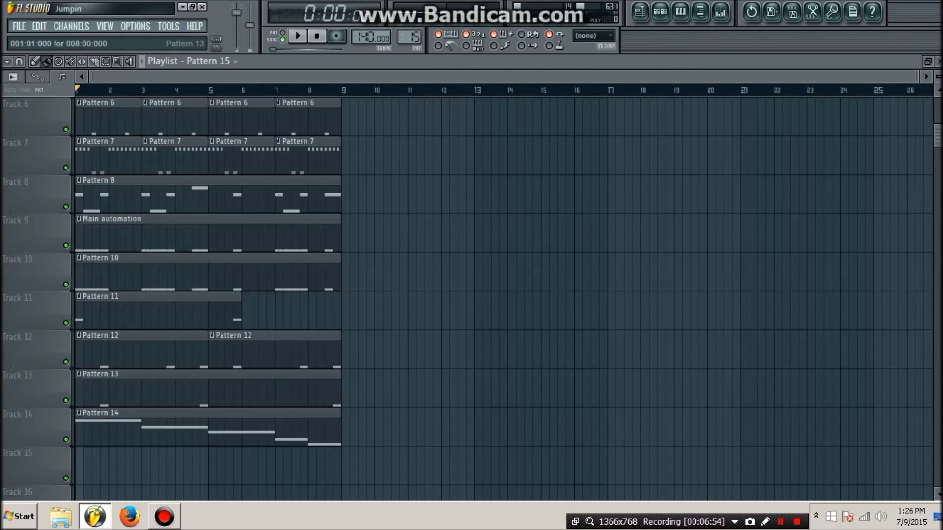
left_click(94, 464)
left_click_drag(98, 452, 90, 452)
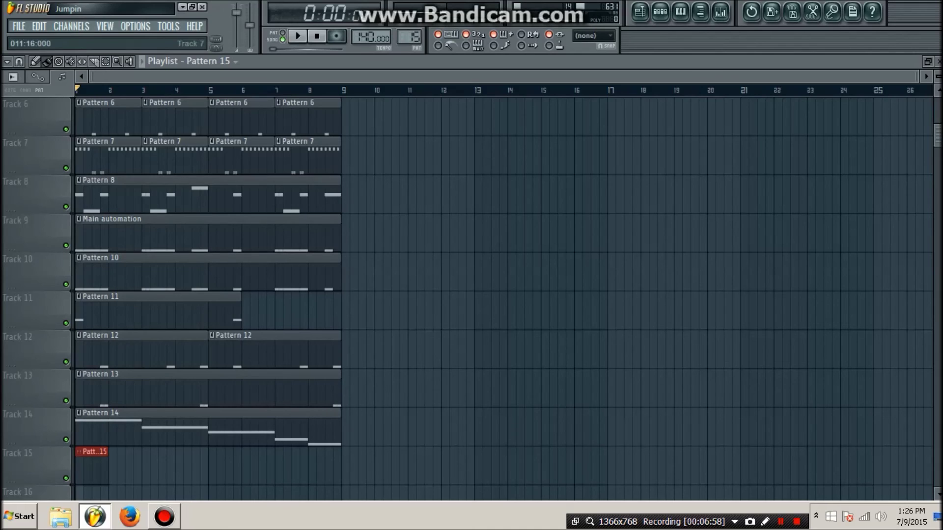
Set the band 7 low-pass cutoff of the Master's third-slot EQ fully open, then return to the playlist
key("F9")
left_click(725, 176)
left_click_drag(450, 184, 471, 184)
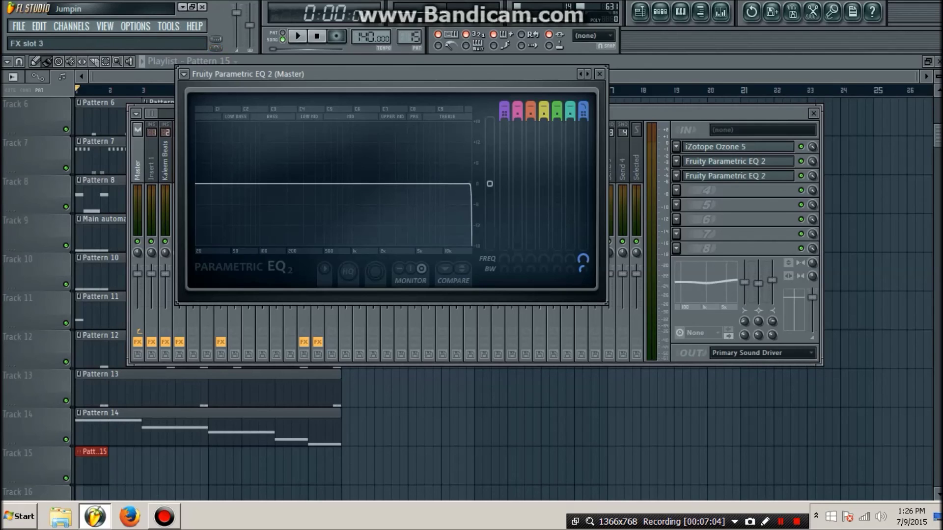
left_click(599, 73)
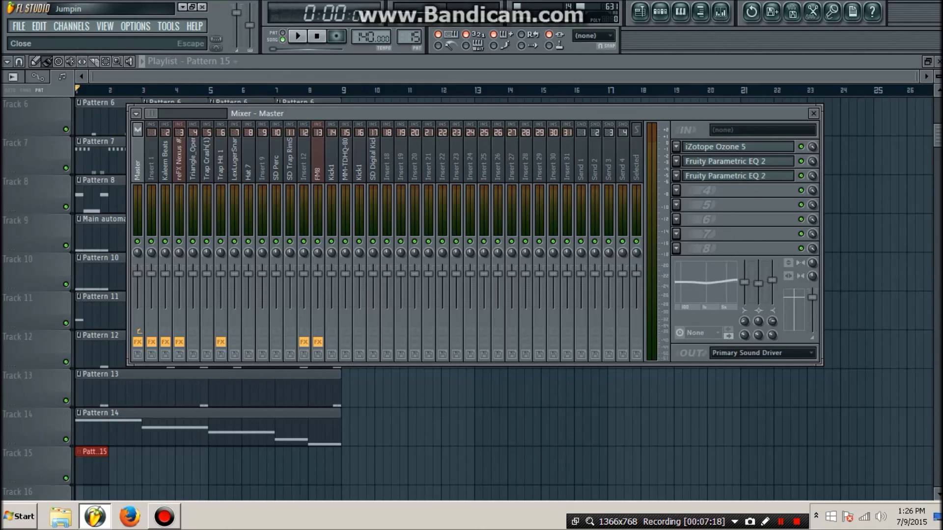
key("F9")
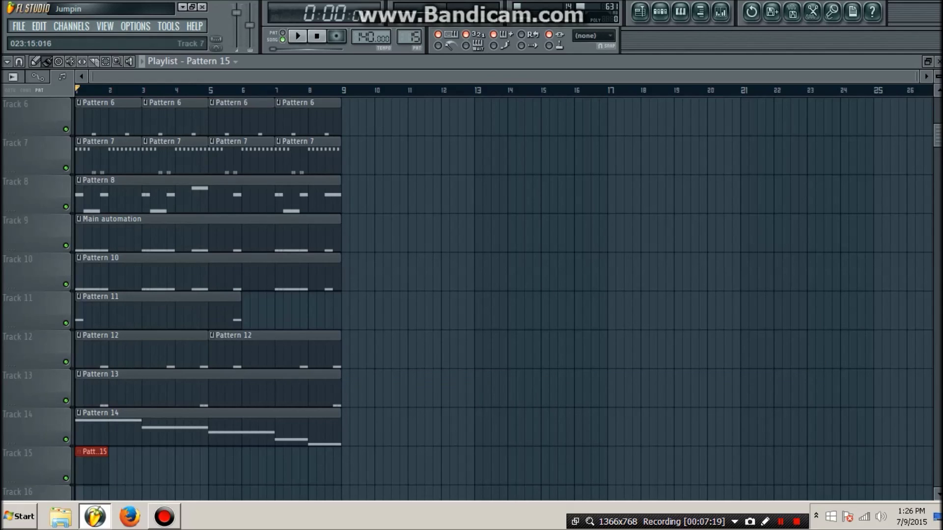